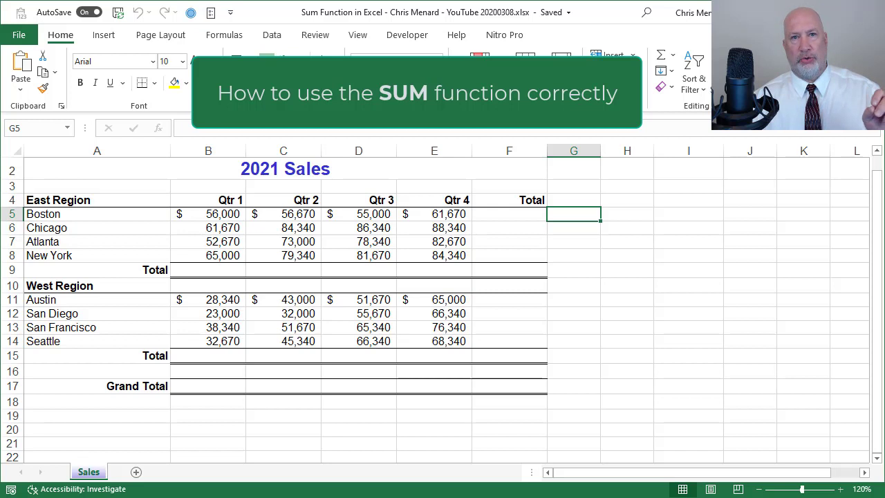
Try a SUM total for Boston in F5 and fill it down to row 9, then undo it.
click(361, 269)
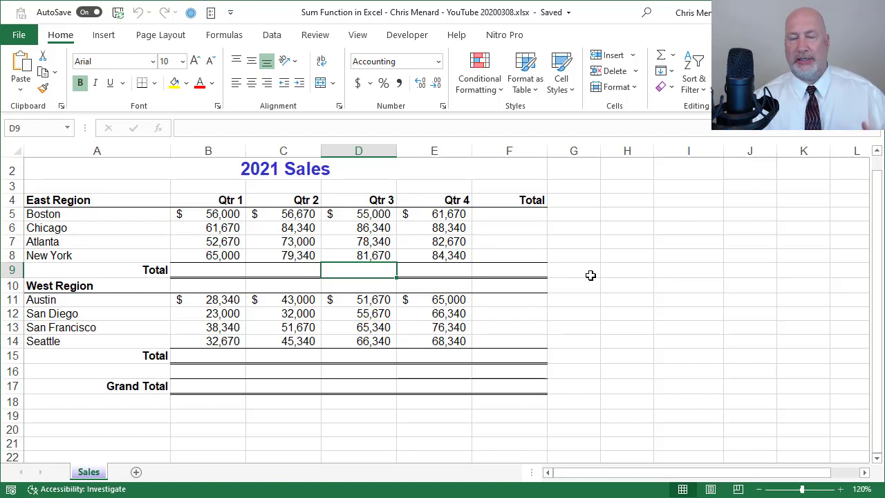
click(518, 216)
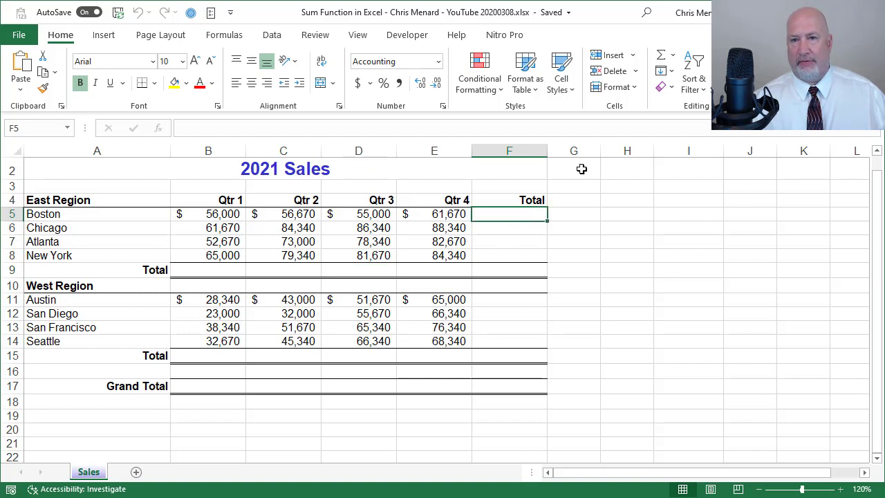
click(662, 63)
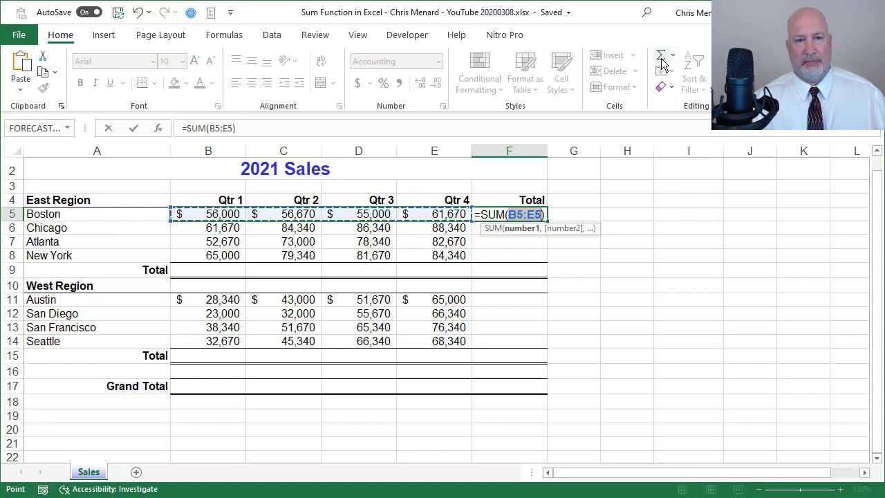
click(662, 62)
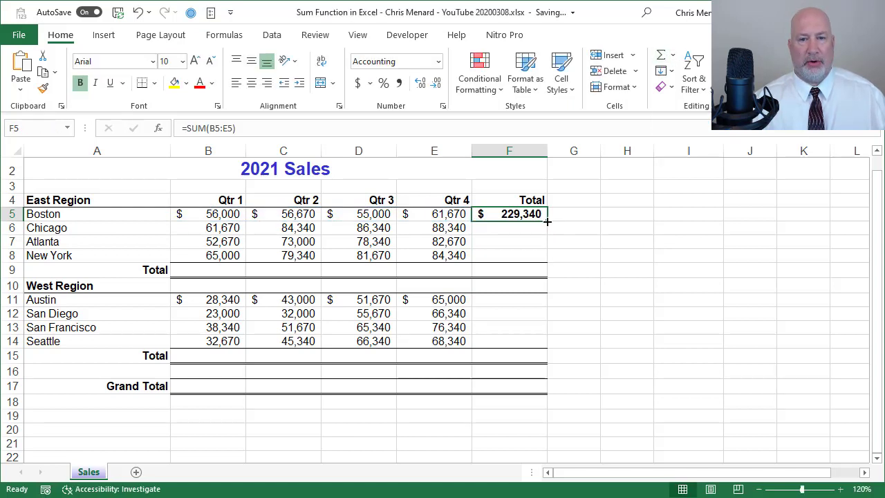
drag(547, 220, 552, 276)
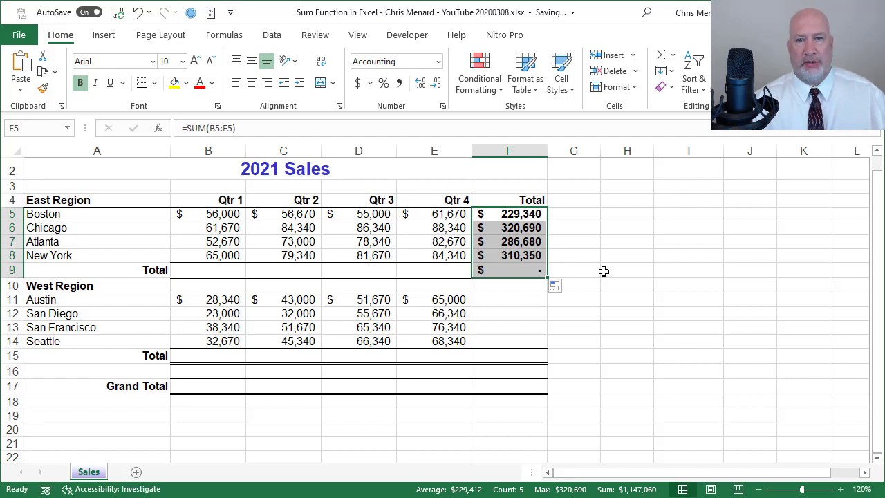
click(559, 288)
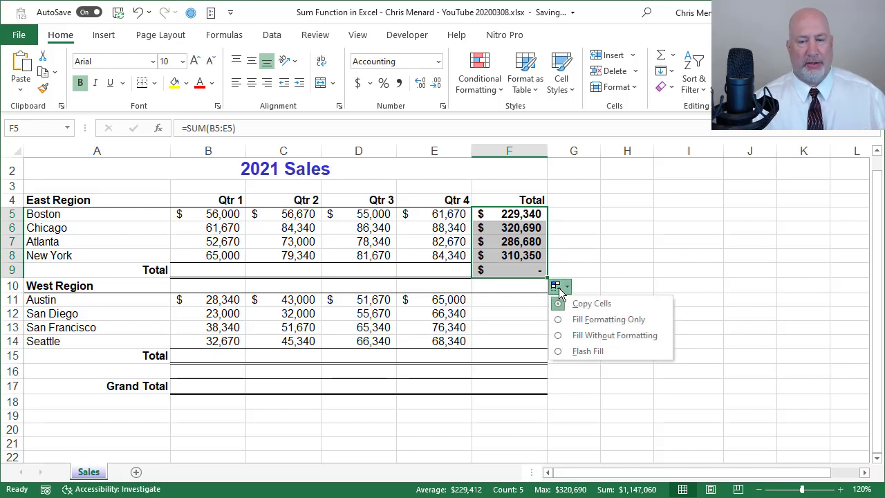
click(609, 231)
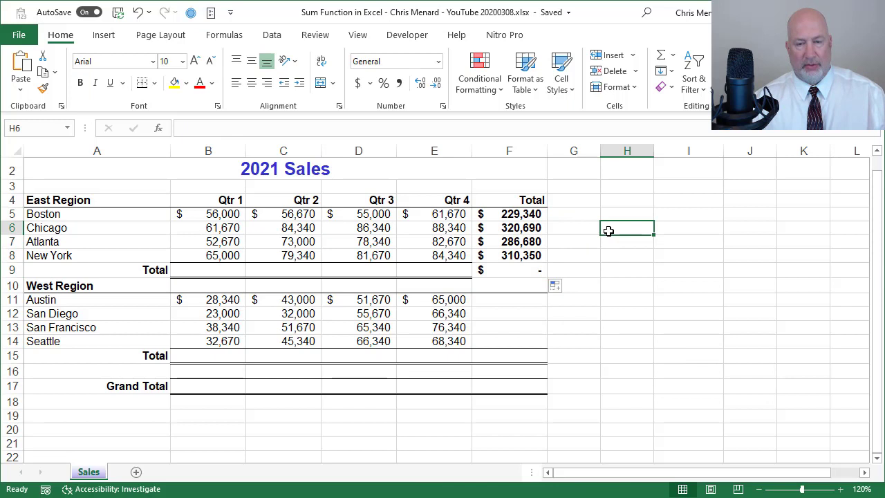
key(ctrl+z)
key(ctrl+z)
click(608, 231)
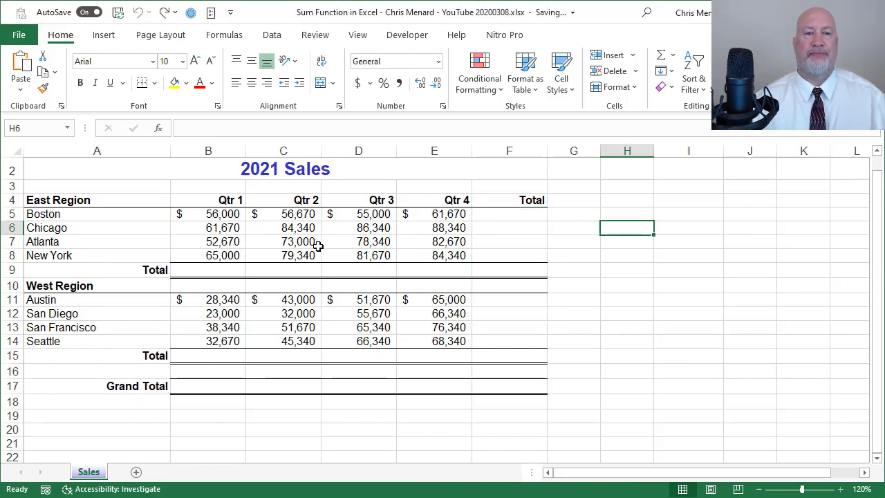
AutoSum the East (B5:E9) and West (B11:E15) quarter figures into their Total rows.
drag(212, 214, 420, 268)
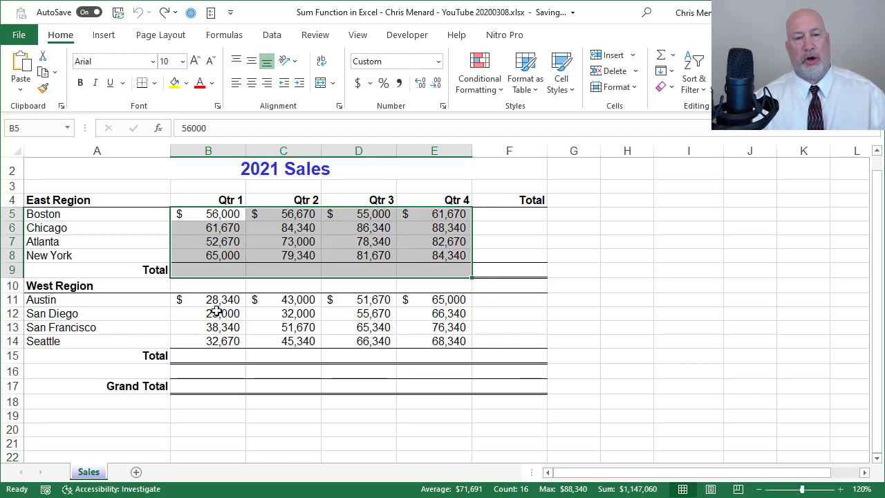
drag(211, 302, 440, 353)
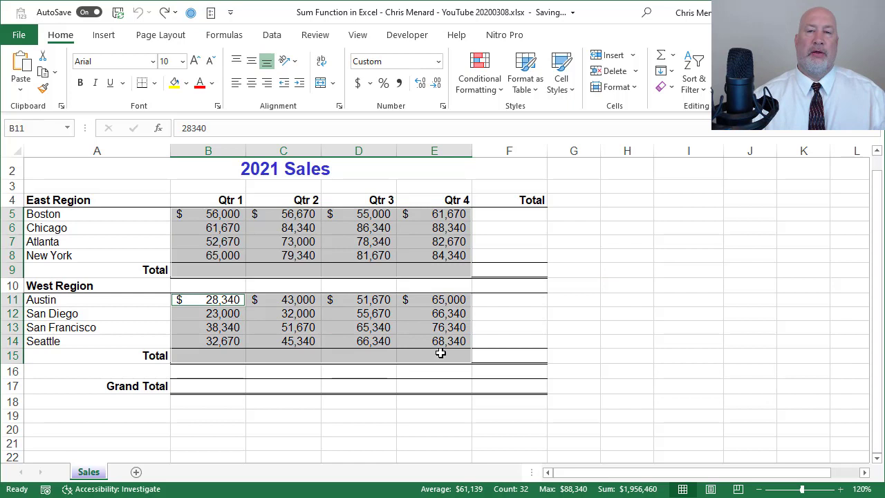
key(ctrl)
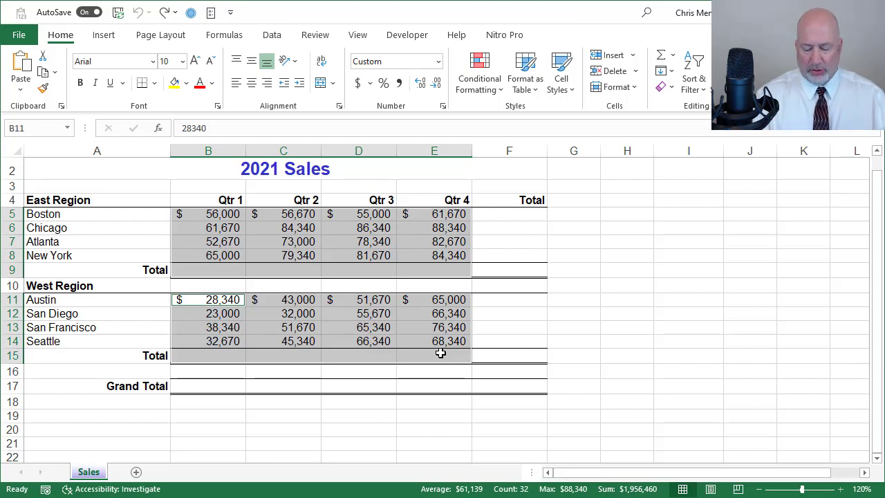
key(alt+equal)
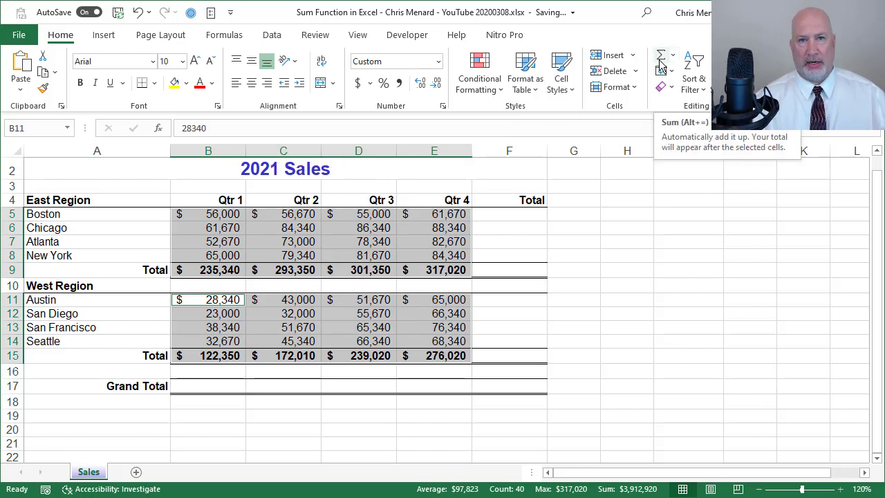
click(613, 232)
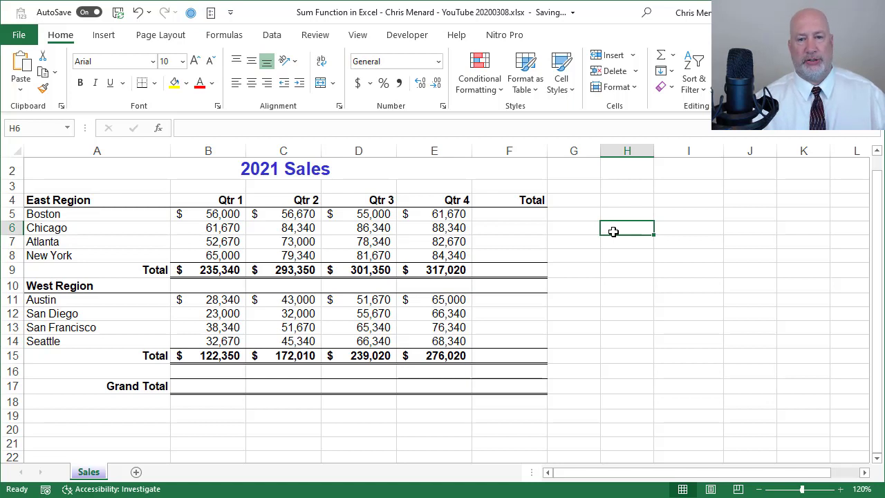
AutoSum the whole table at once for city totals, region totals and the Grand Total row.
drag(206, 215, 504, 384)
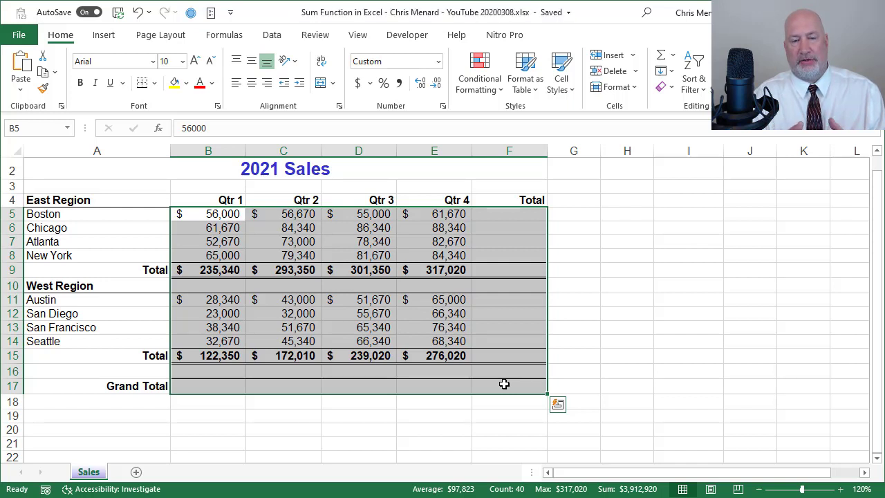
key(alt+equal)
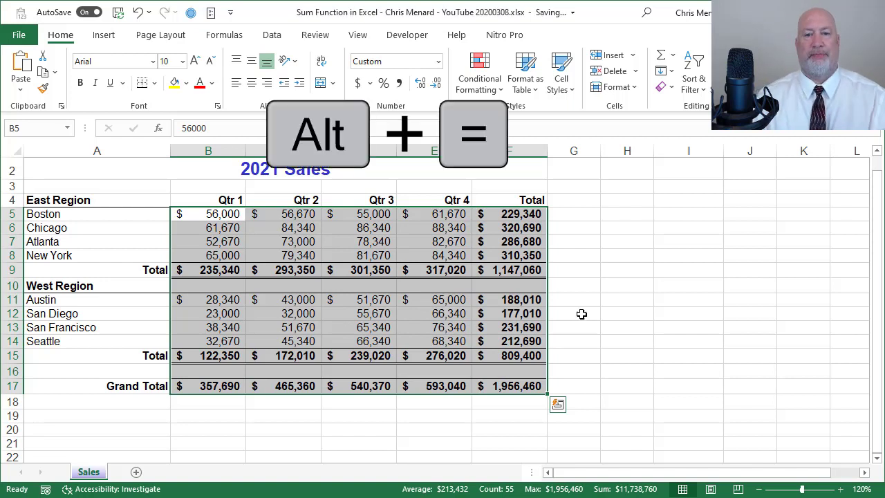
click(680, 254)
Check Boston's F5 total and the Qtr 1 Grand Total formula against the Qtr 1 figures.
click(520, 213)
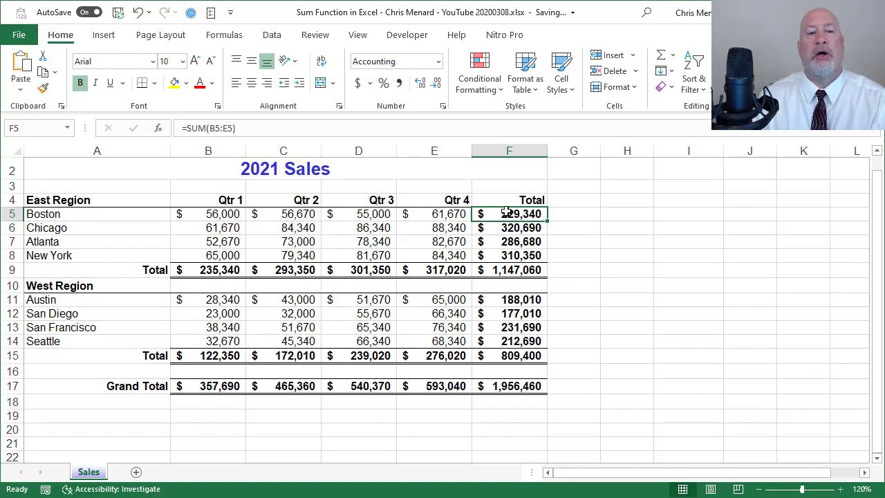
click(214, 387)
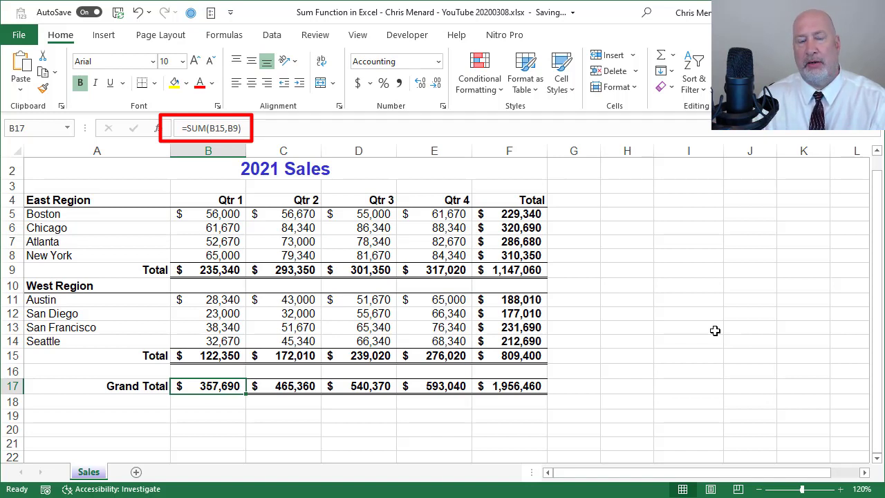
click(229, 215)
drag(228, 215, 212, 357)
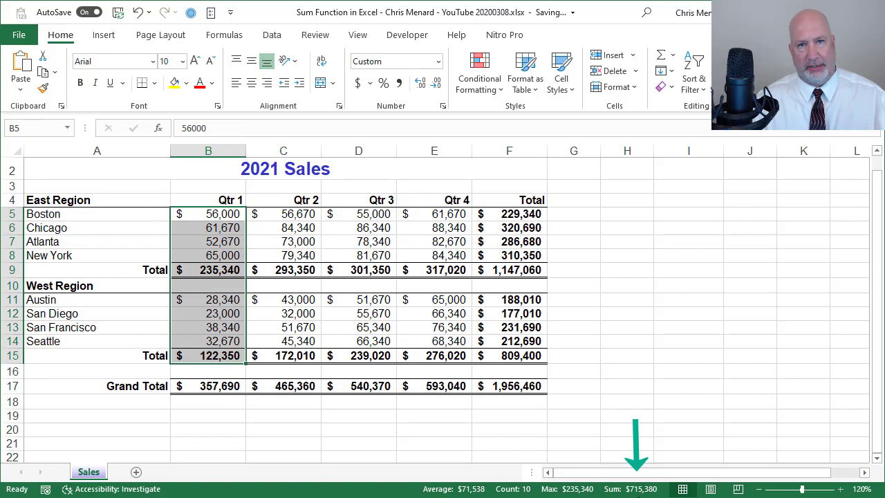
click(222, 388)
click(627, 280)
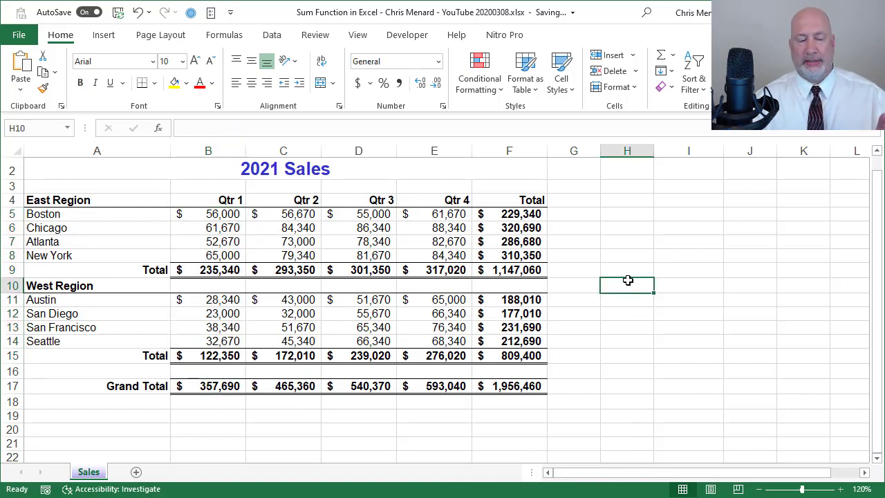
Add a new blank Sheet1 and zoom in on the grid.
click(137, 472)
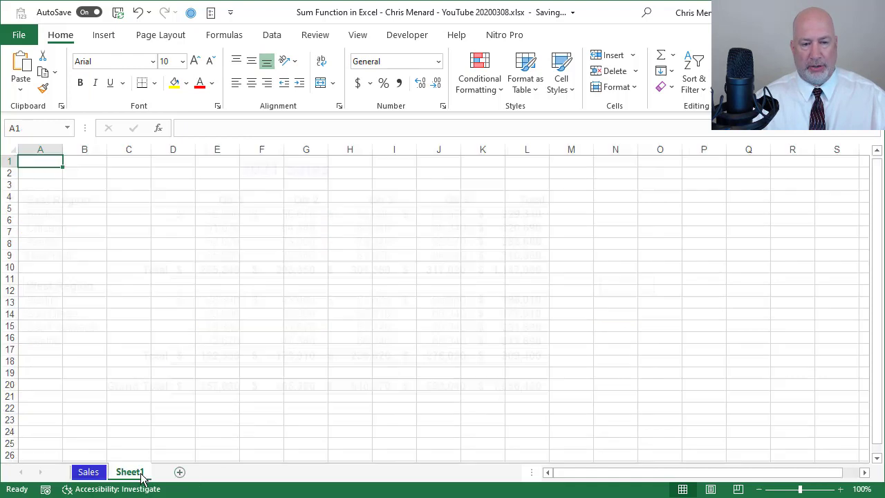
click(841, 489)
click(840, 489)
click(841, 489)
click(841, 489)
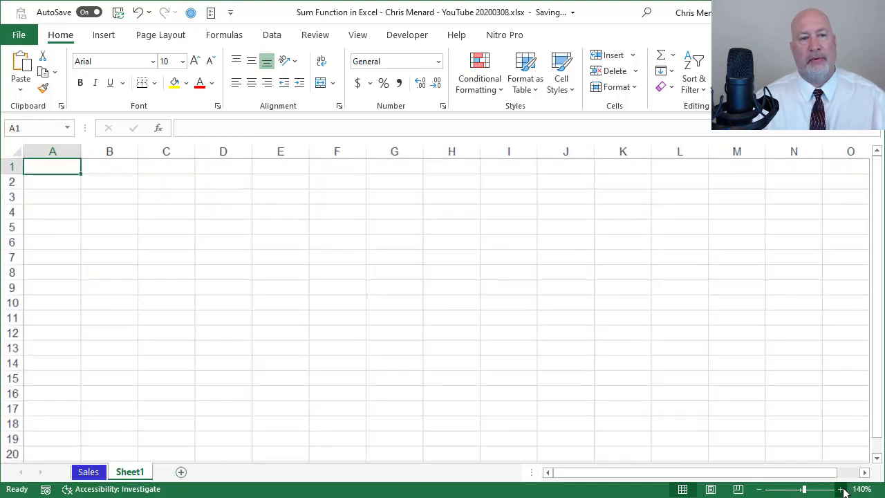
click(840, 489)
Enter 7, 6, 3, 2 in B1:B4 and AutoSum them to 18 in B5.
click(151, 173)
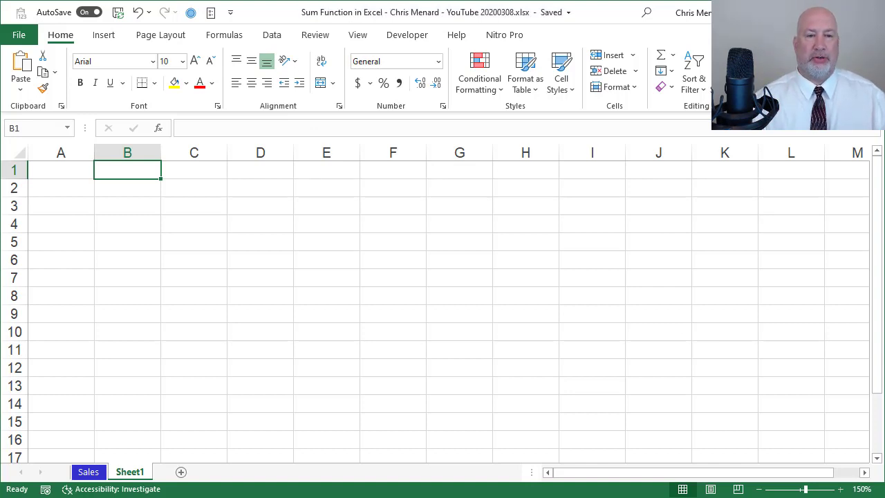
text(7)
key(Return)
text(6)
key(Return)
text(3)
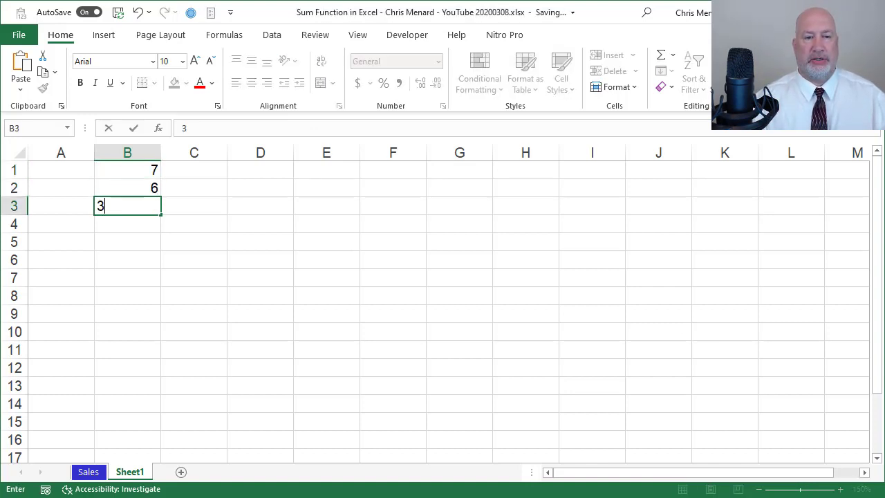
key(Return)
text(2)
key(Return)
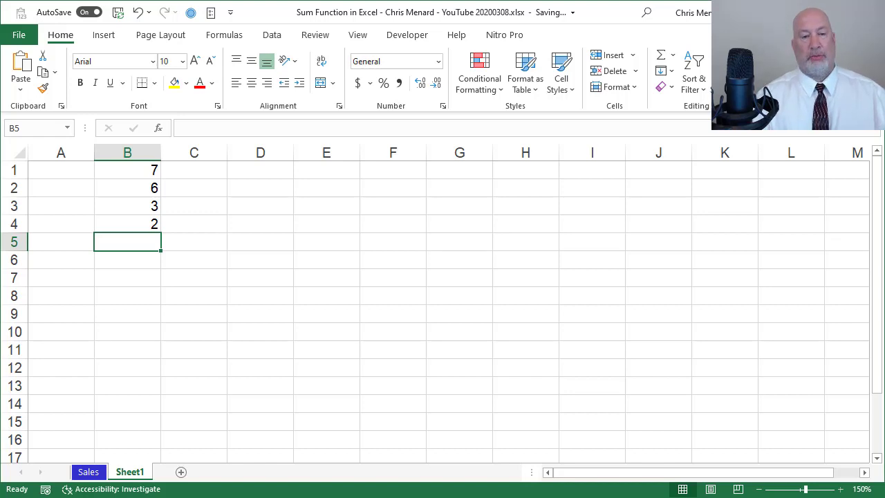
key(alt+equal)
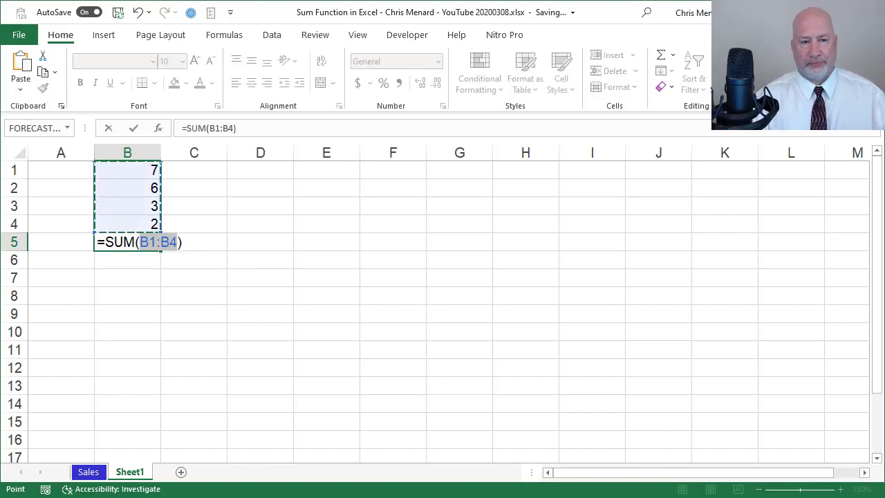
key(Return)
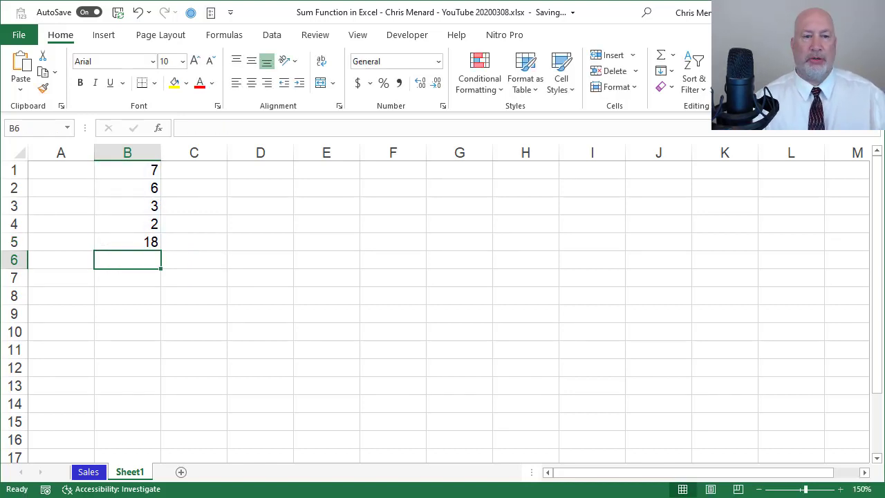
Enter 1, 2, 3 in B6:B8 and start a =SUM(B6:B8) total in B9.
text(1)
key(Return)
text(2)
key(Return)
text(3)
key(Return)
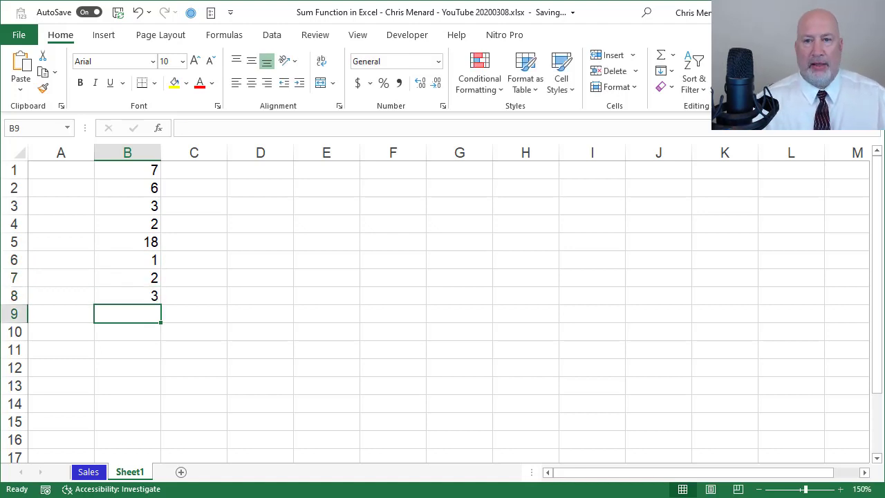
click(661, 55)
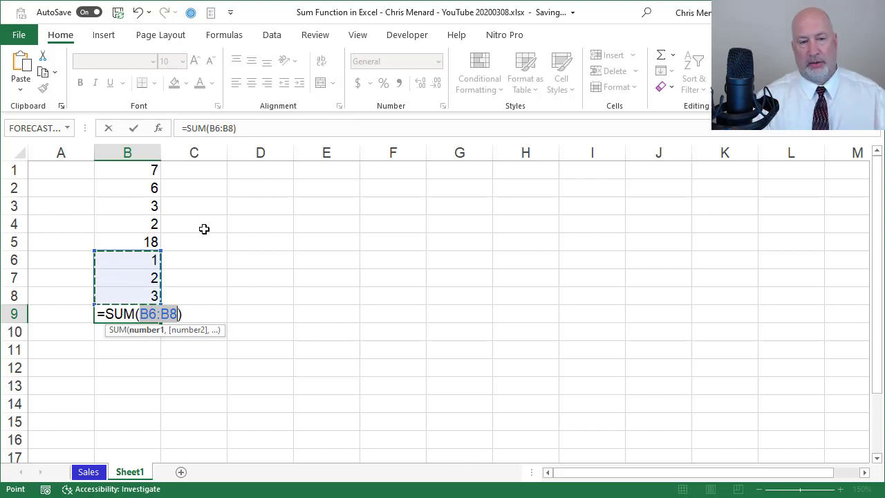
Confirm the B9 sum of 6, then abandon a =SUM(B9,B5) formula started in B10.
key(ctrl+Return)
key(Down)
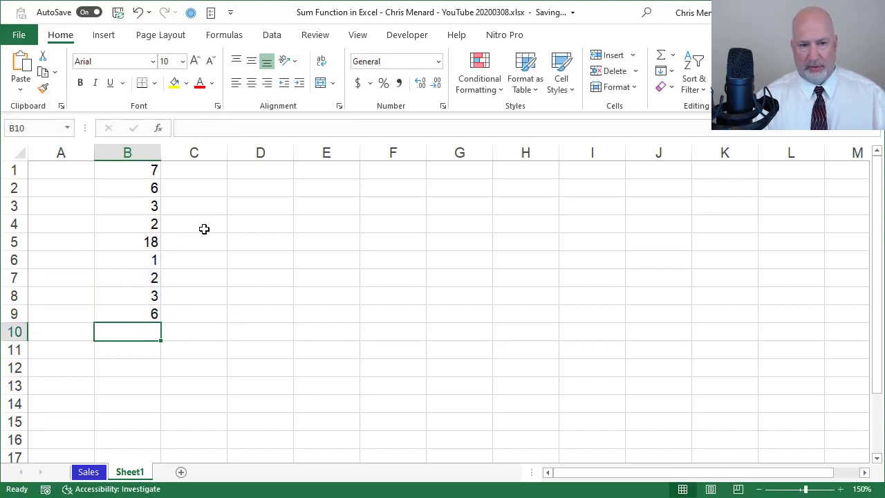
text(=SUM(B9,B5))
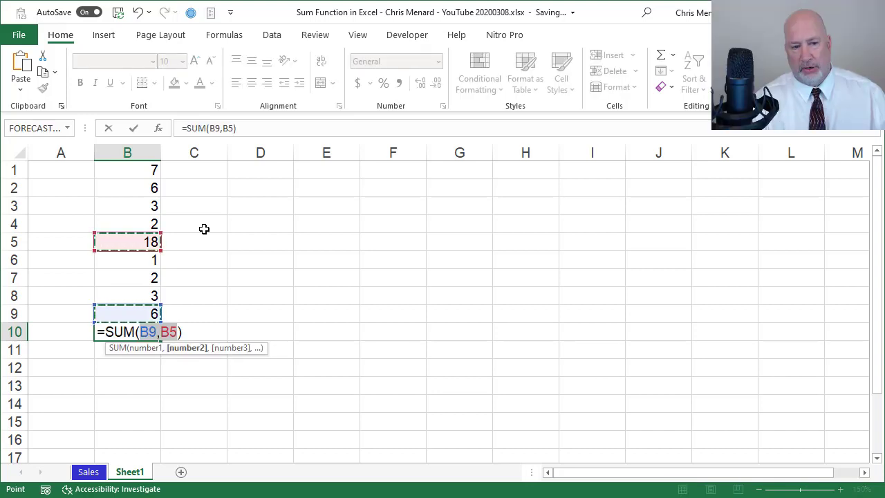
key(Escape)
Enter 1, 2, 3, 10 in B10:B13 and AutoSum them to 16 in B14.
text(1)
key(Return)
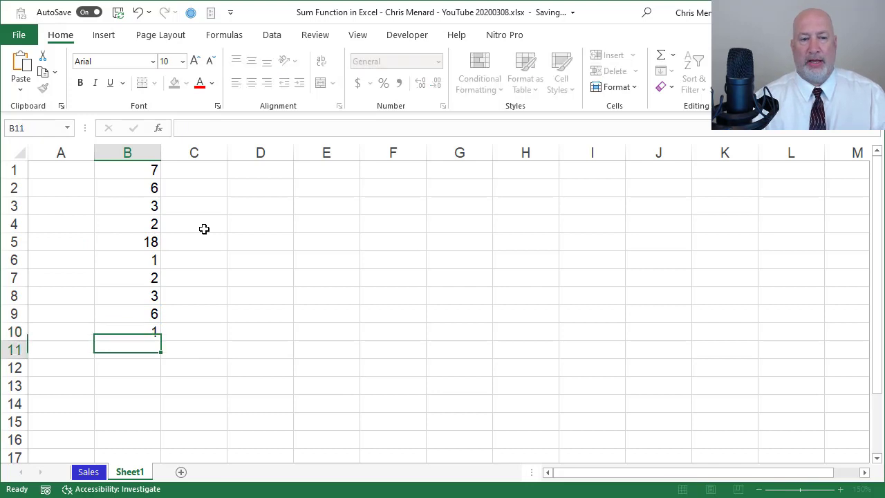
text(2)
key(Return)
text(3)
key(Return)
text(10)
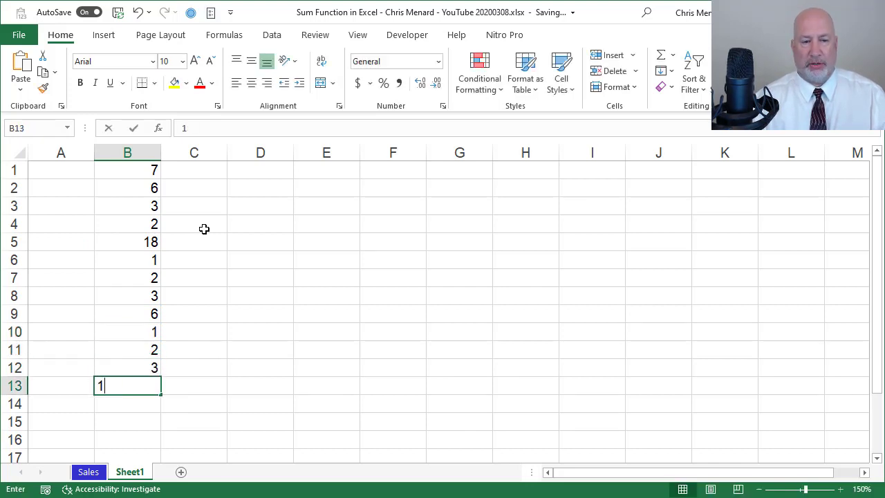
key(Return)
key(alt+equal)
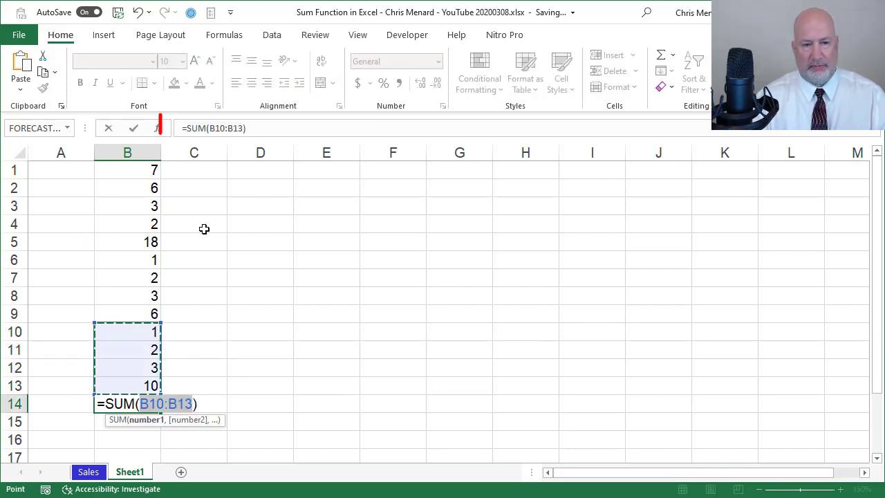
key(Return)
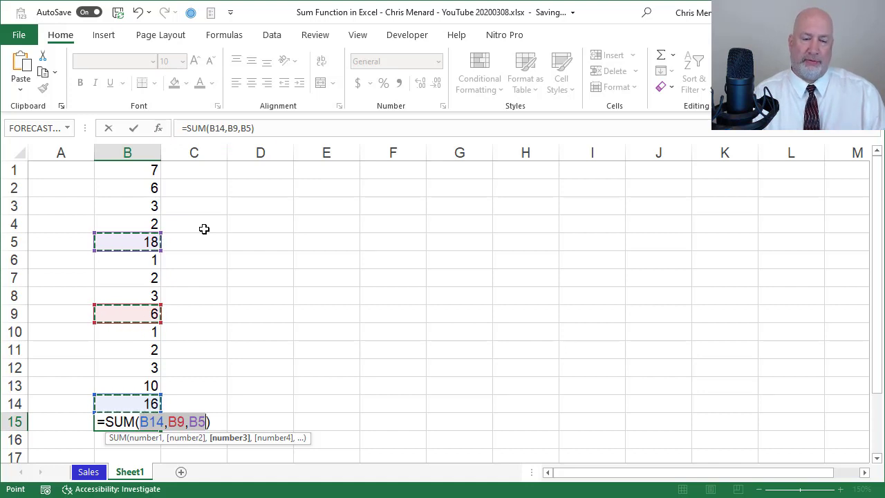
Confirm the =SUM(B14,B9,B5) grand total of 40 in B15 and return to the Sales sheet.
key(Return)
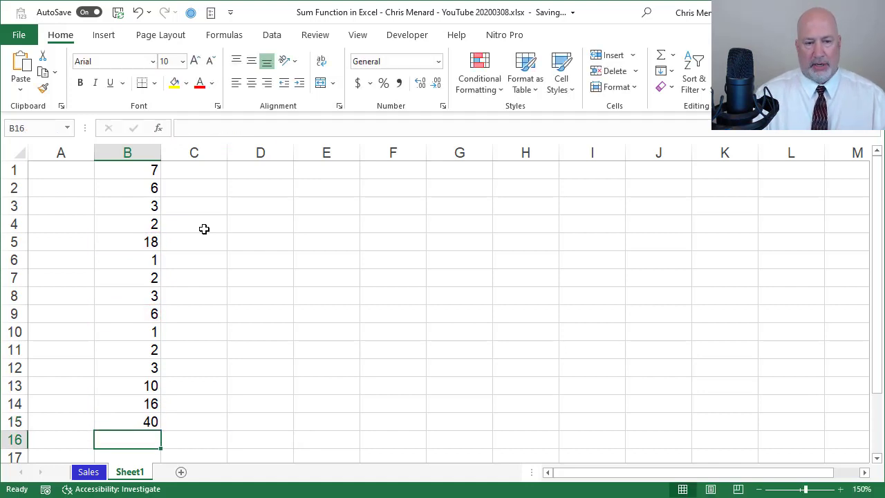
key(Up)
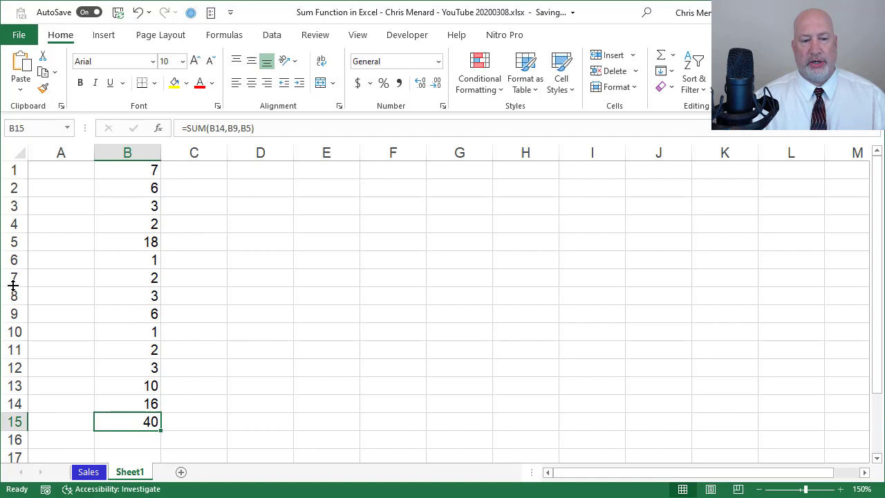
click(89, 473)
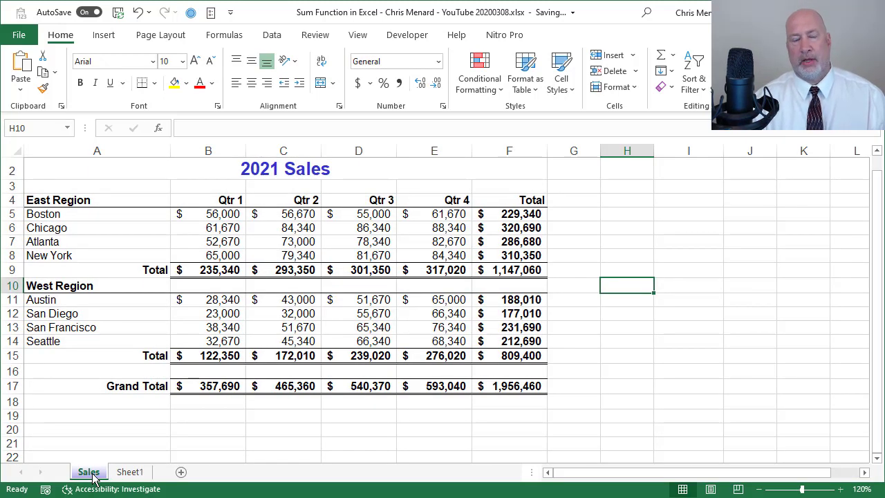